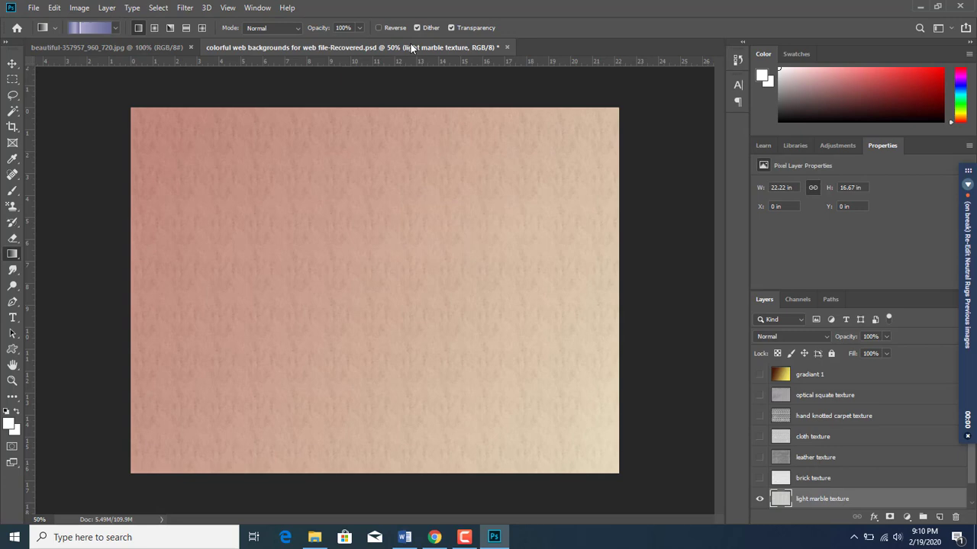
# Step: Close the colorful web backgrounds document without saving its changes
pyautogui.click(171, 47)
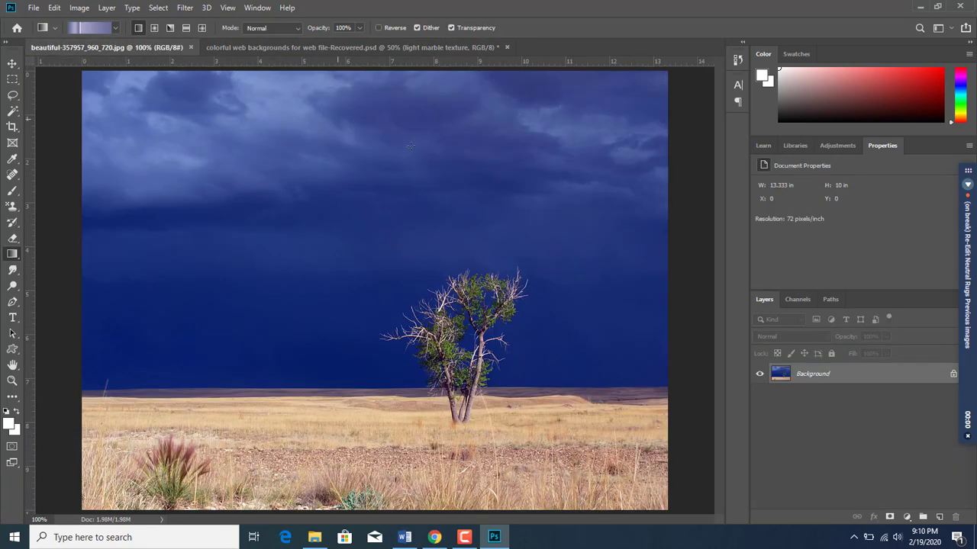
pyautogui.click(506, 47)
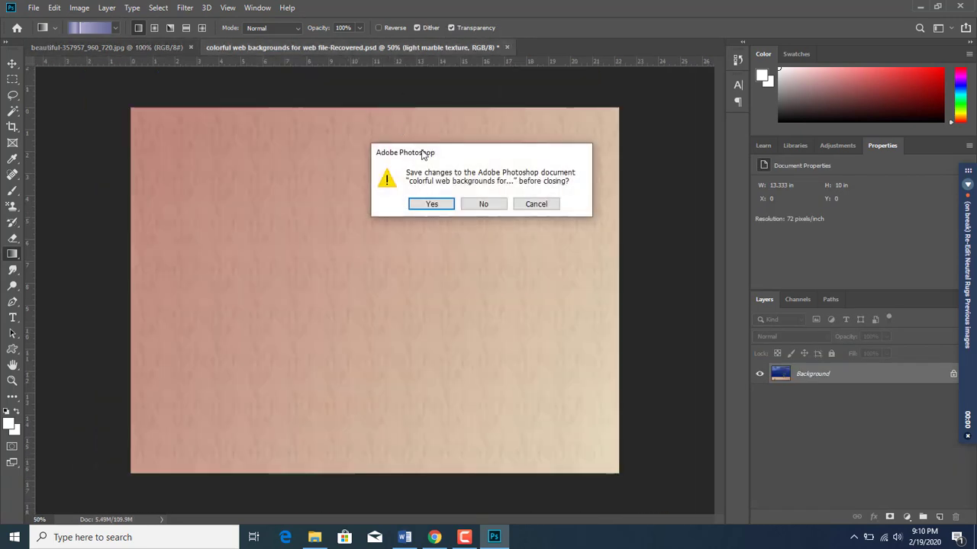
pyautogui.click(482, 204)
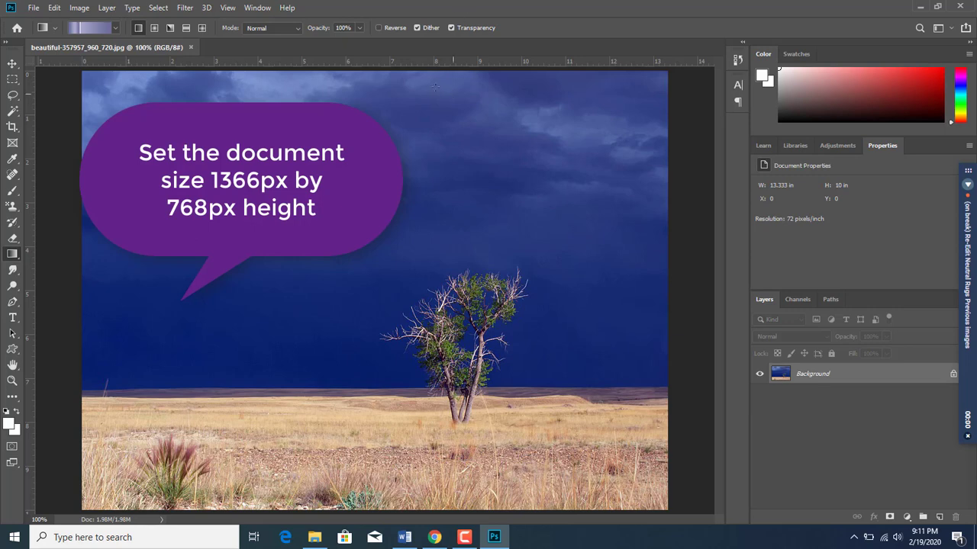
# Step: Create a new document 1366 pixels wide and 768 pixels high at 72 pixels/inch with a white background
pyautogui.click(33, 8)
pyautogui.click(55, 21)
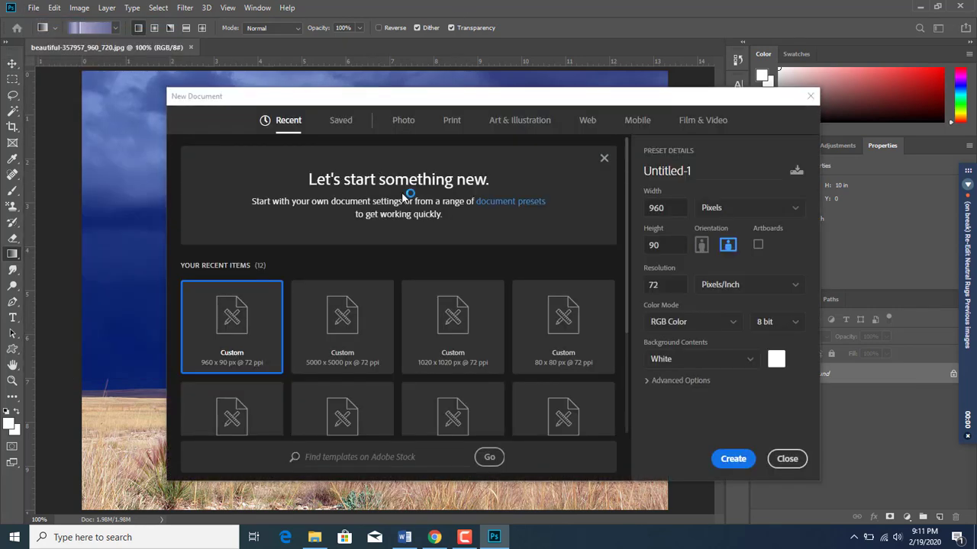
pyautogui.doubleClick(664, 207)
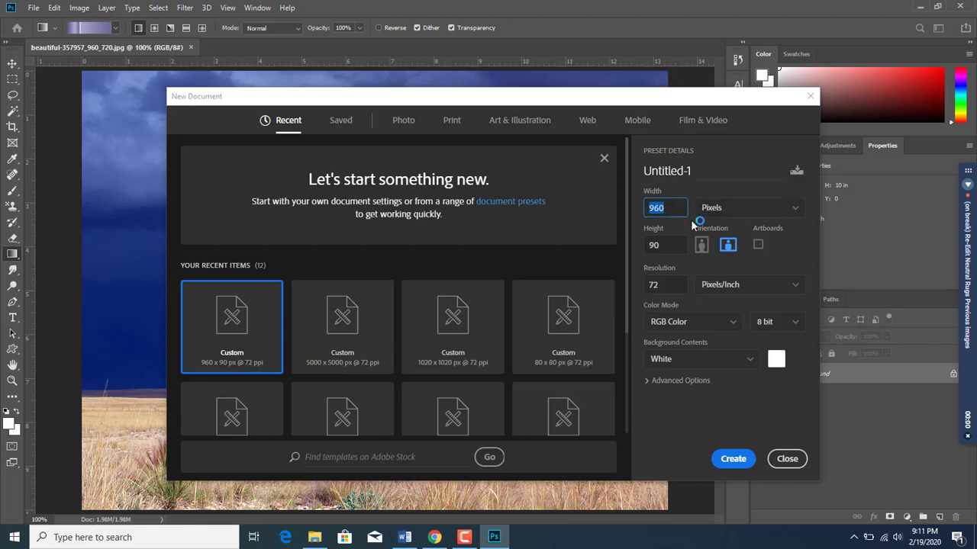
pyautogui.press('BackSpace')
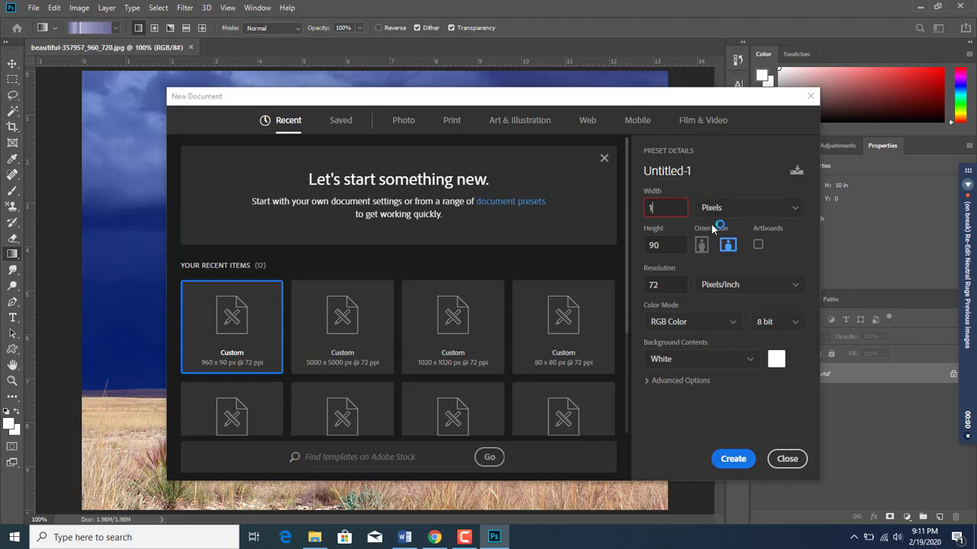
pyautogui.write('13')
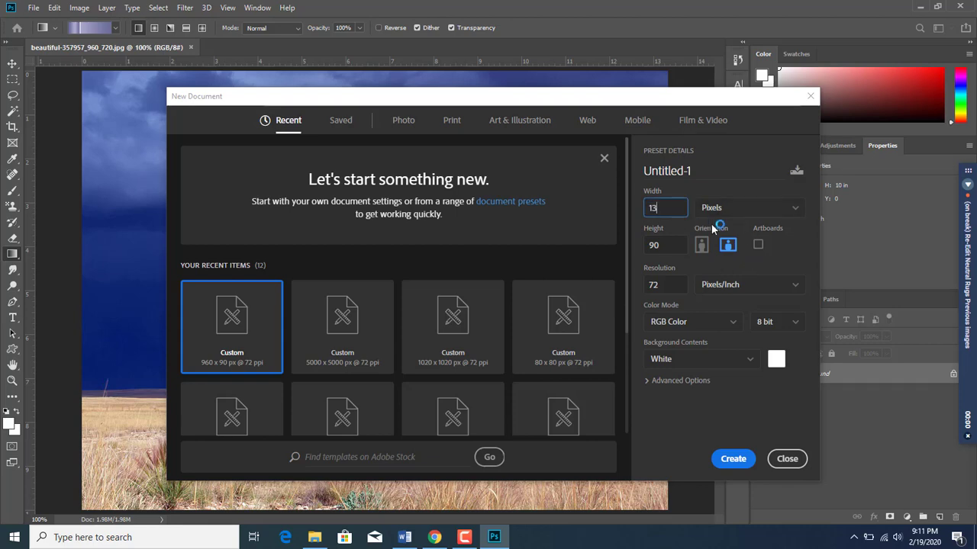
pyautogui.write('66')
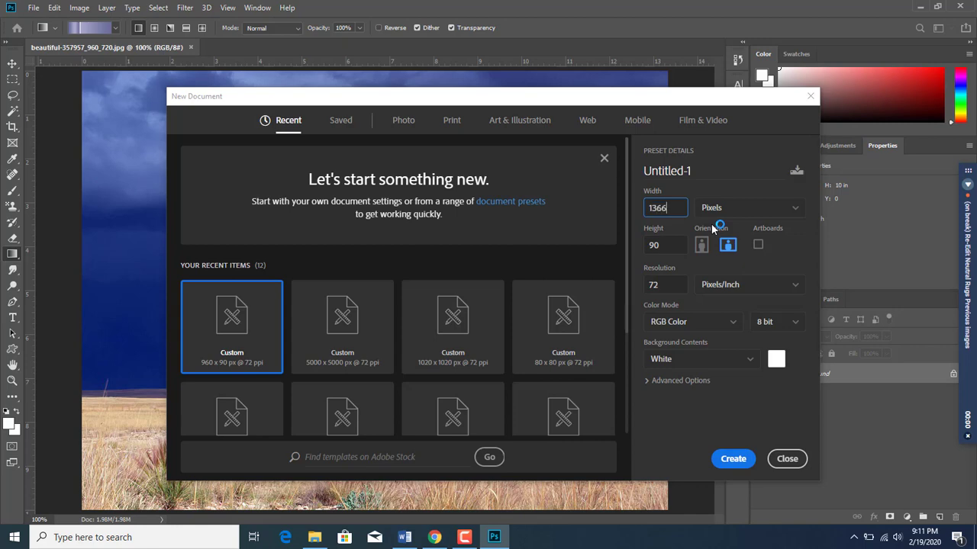
pyautogui.click(672, 254)
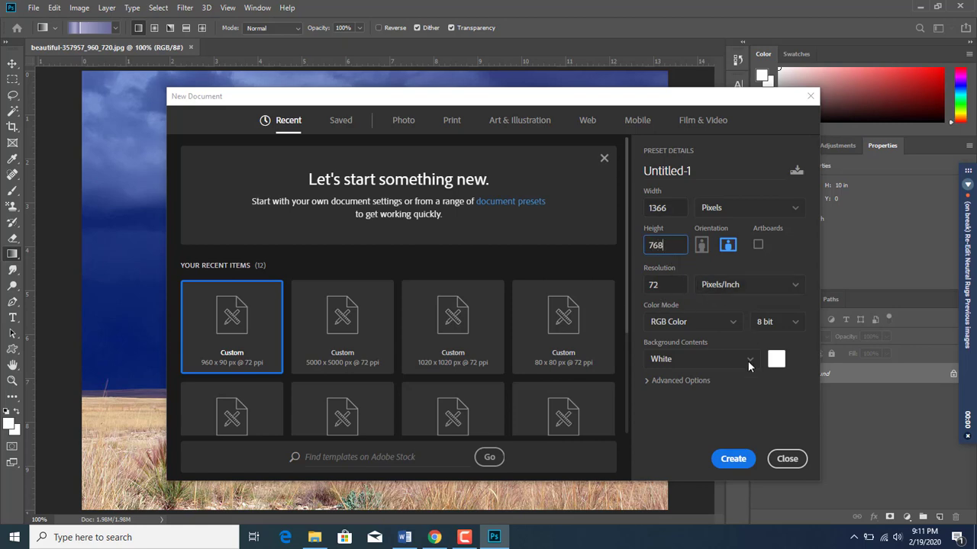
pyautogui.click(737, 459)
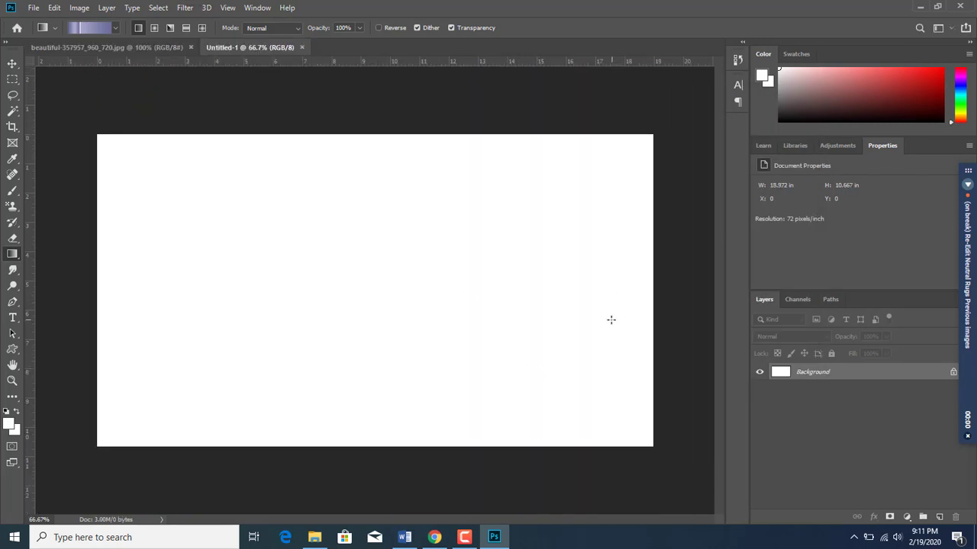
# Step: Copy the entire tree photo into the new document and convert the pasted layer to a smart object
pyautogui.click(156, 47)
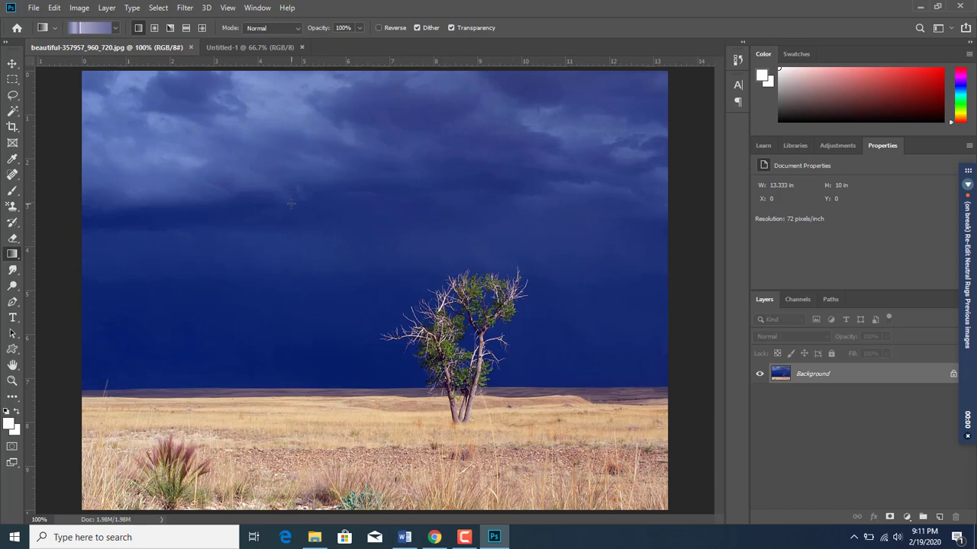
pyautogui.hotkey('ctrl', 'a')
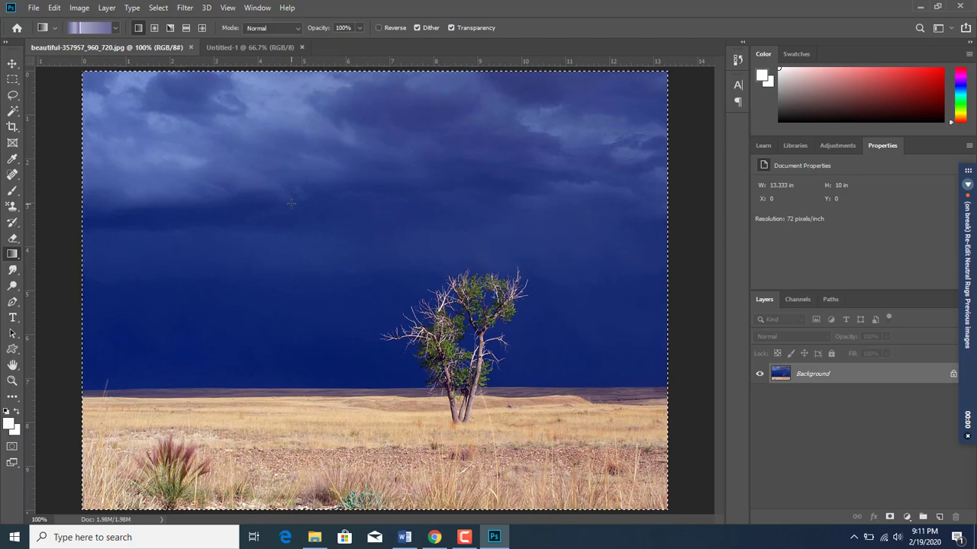
pyautogui.click(263, 47)
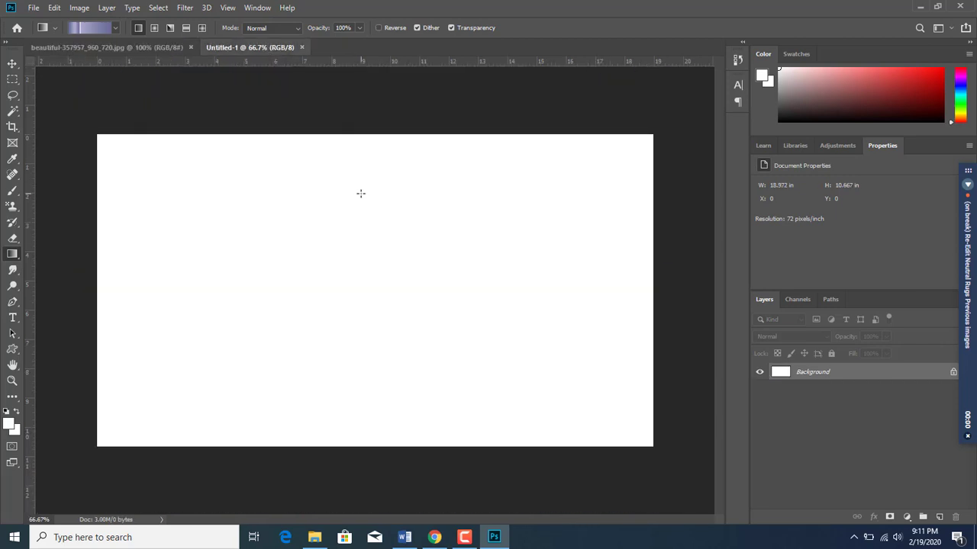
pyautogui.hotkey('ctrl', 'v')
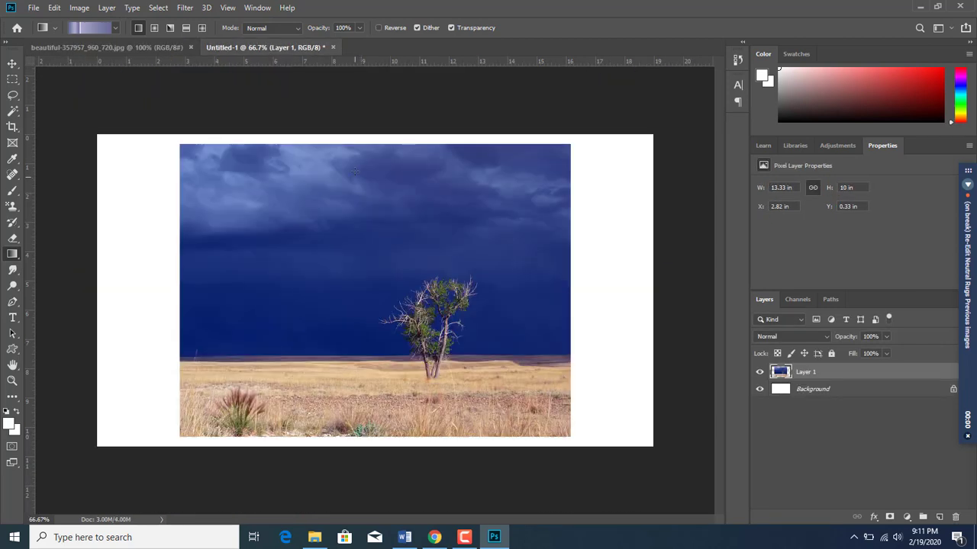
pyautogui.rightClick(813, 372)
pyautogui.click(763, 183)
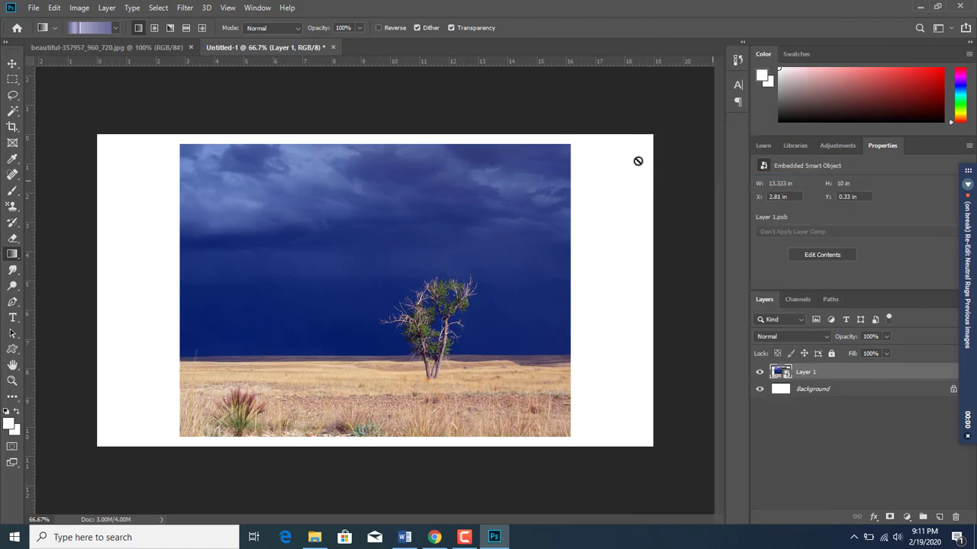
# Step: Stretch the photo layer to all four canvas edges, at 142.29% width and 106.67% height, and apply the transform
pyautogui.hotkey('ctrl', 't')
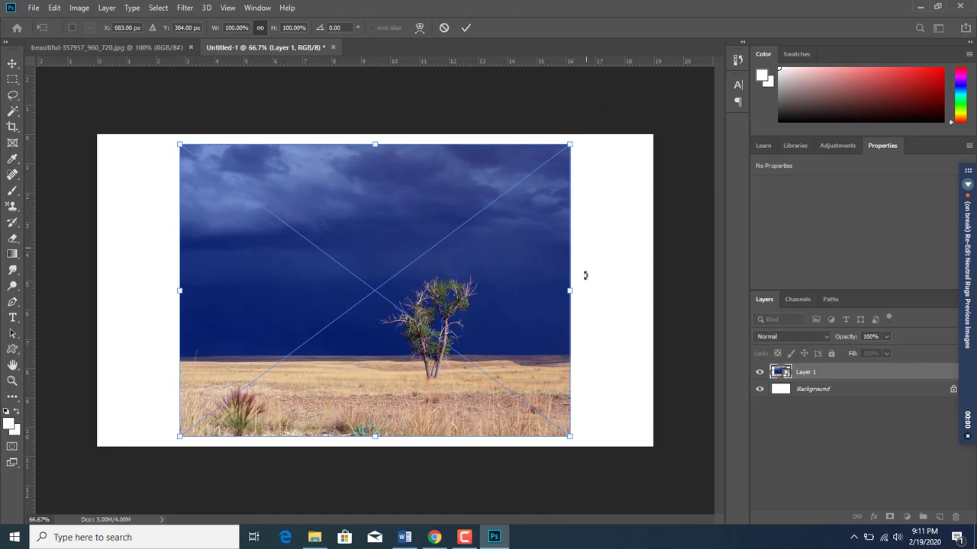
pyautogui.moveTo(570, 291); pyautogui.dragTo(652, 291)
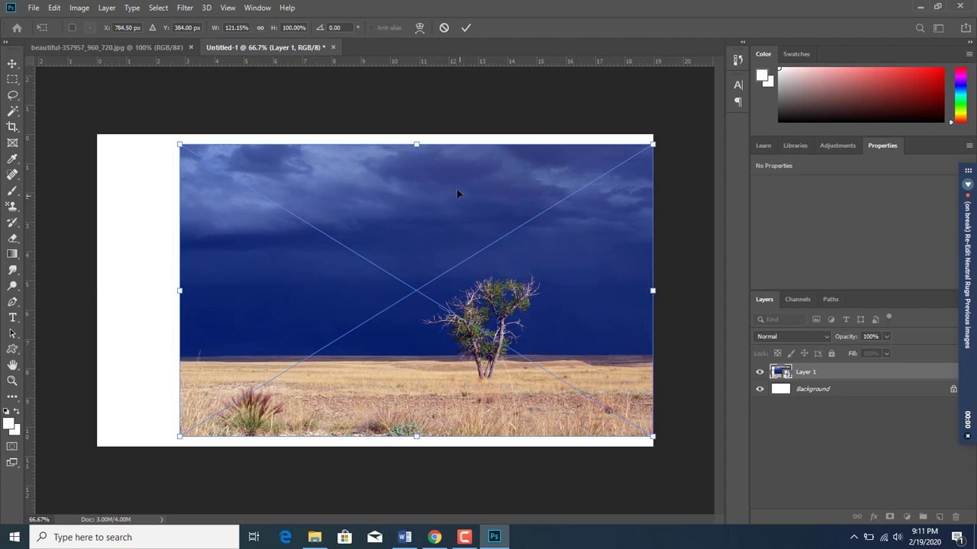
pyautogui.moveTo(417, 144); pyautogui.dragTo(416, 134)
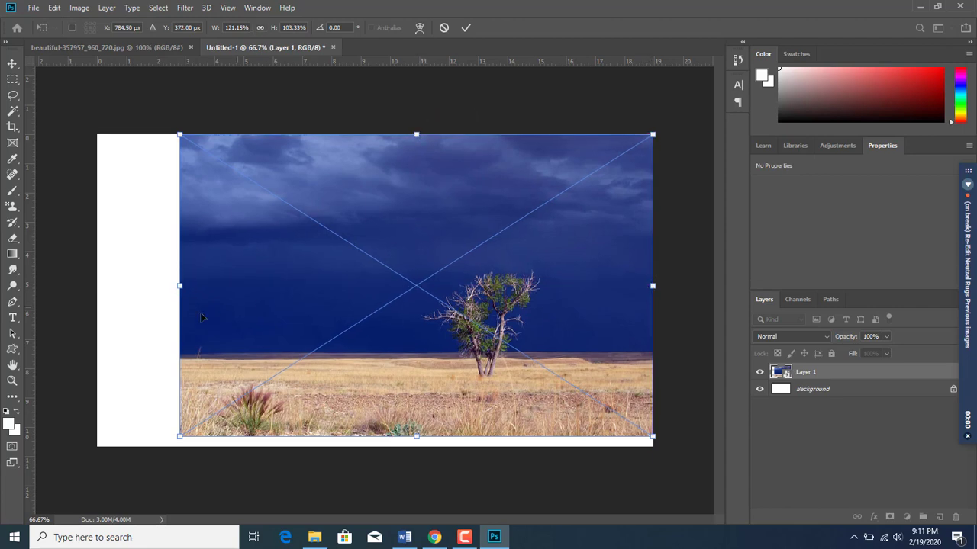
pyautogui.moveTo(179, 288); pyautogui.dragTo(97, 287)
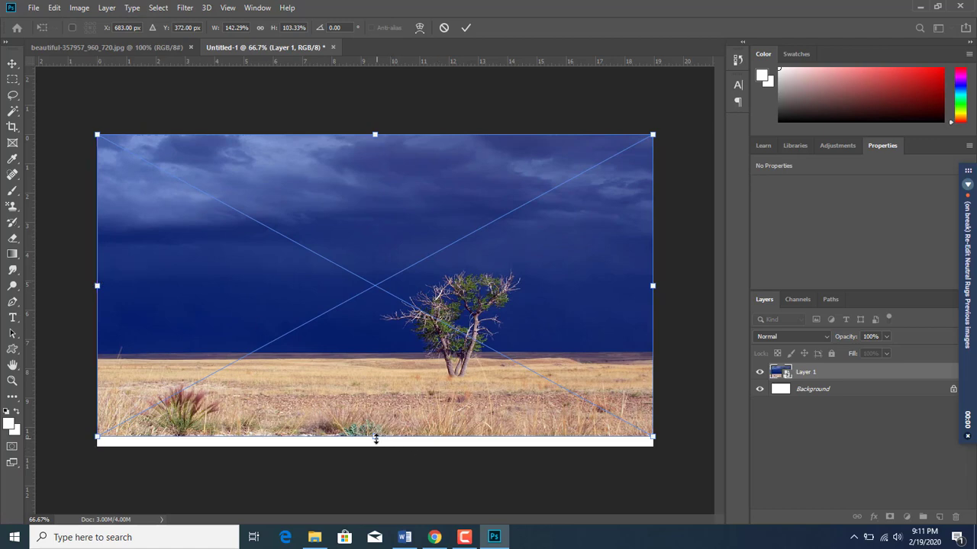
pyautogui.moveTo(374, 436); pyautogui.dragTo(375, 446)
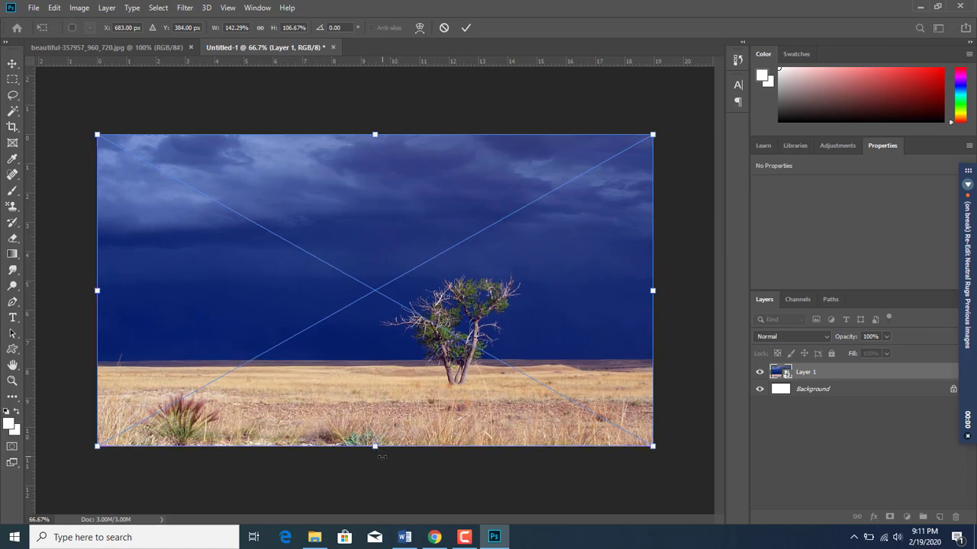
pyautogui.press('Return')
pyautogui.press('g')
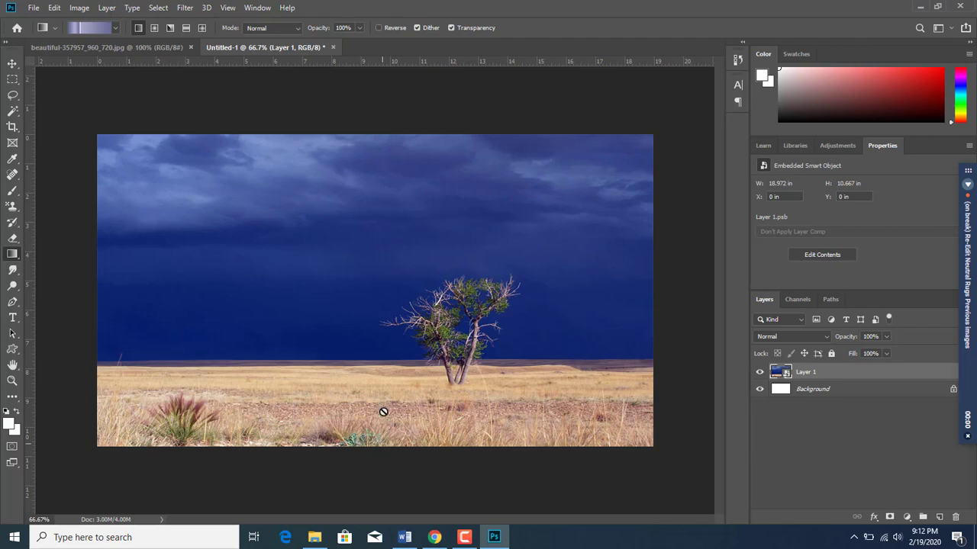
# Step: Begin saving a copy of the document and choose the Assets folder inside DW.CC udemy course on drive F as its location
pyautogui.click(34, 9)
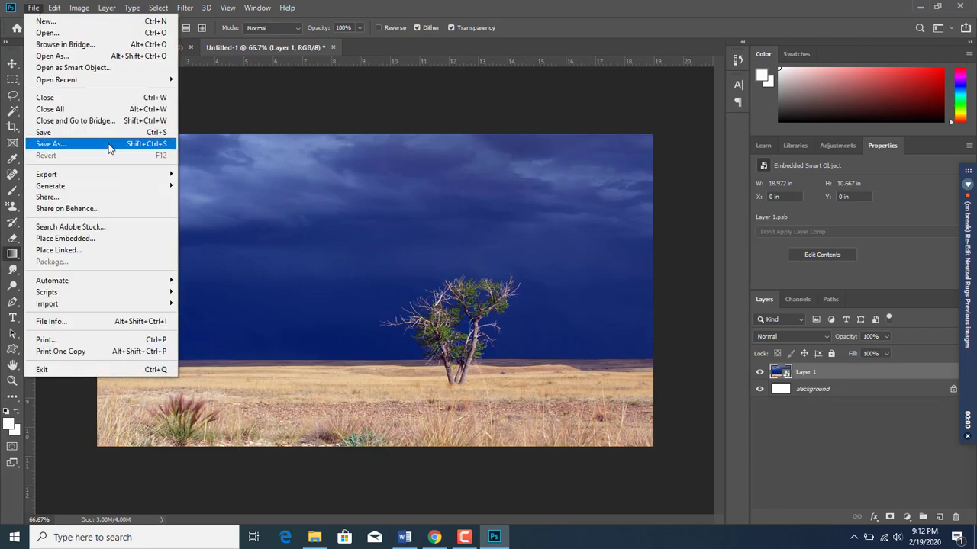
pyautogui.click(110, 145)
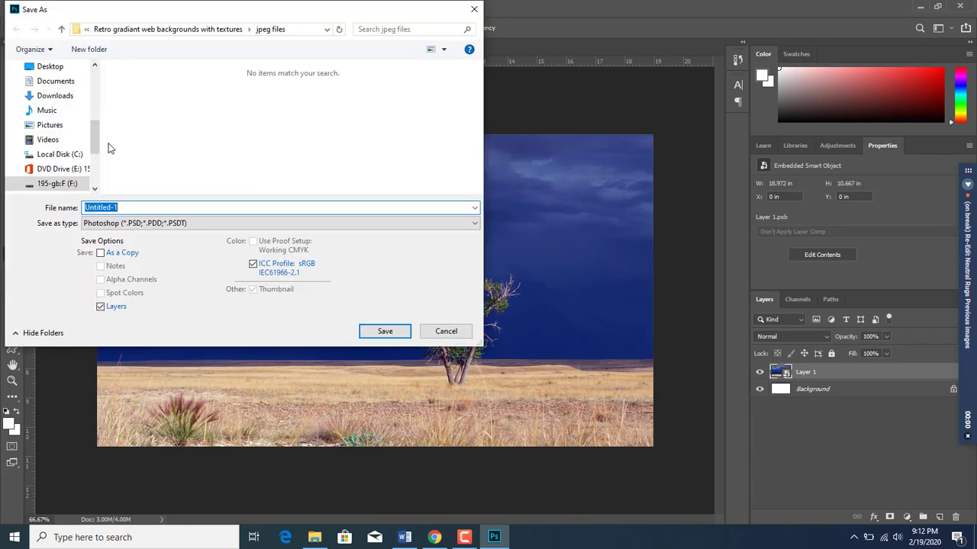
pyautogui.scroll(-2, 97, 151)
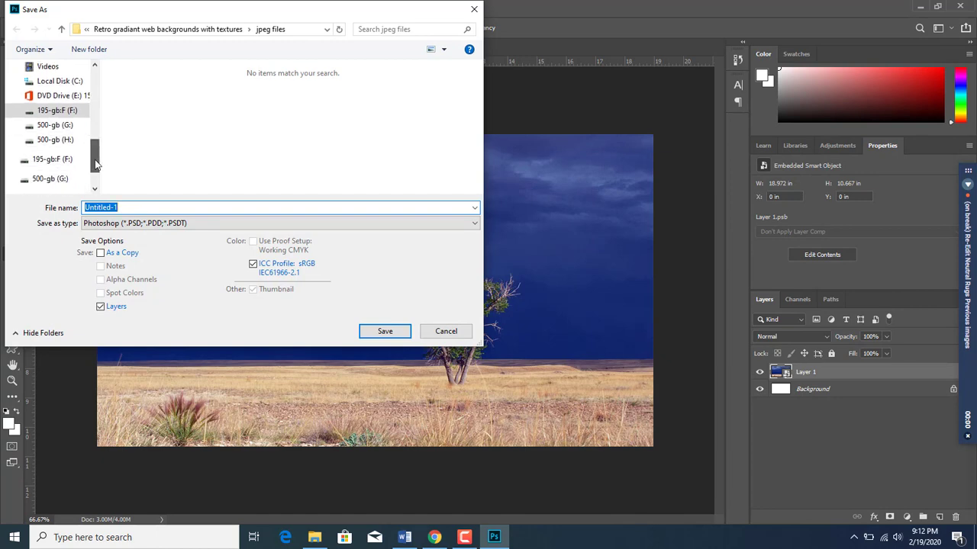
pyautogui.click(57, 110)
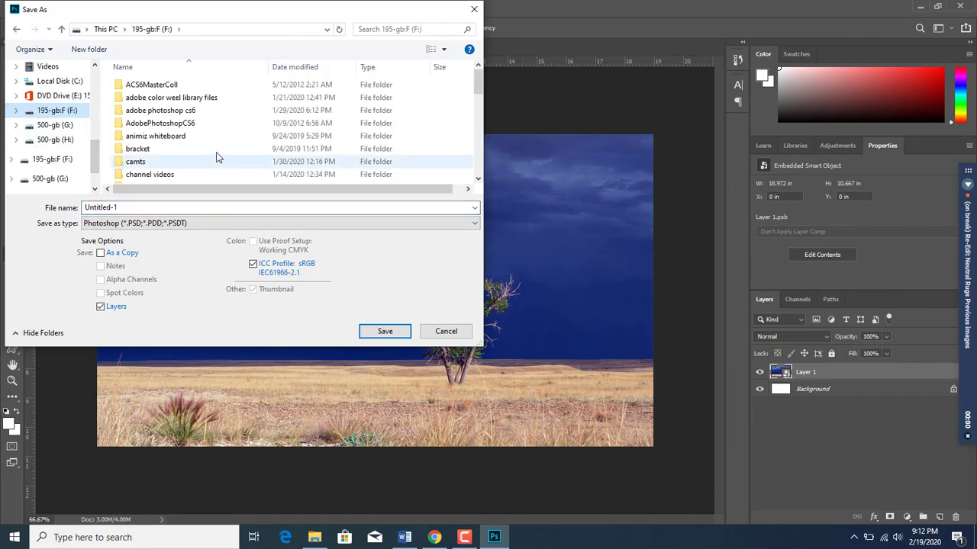
pyautogui.scroll(-3, 218, 157)
pyautogui.doubleClick(215, 153)
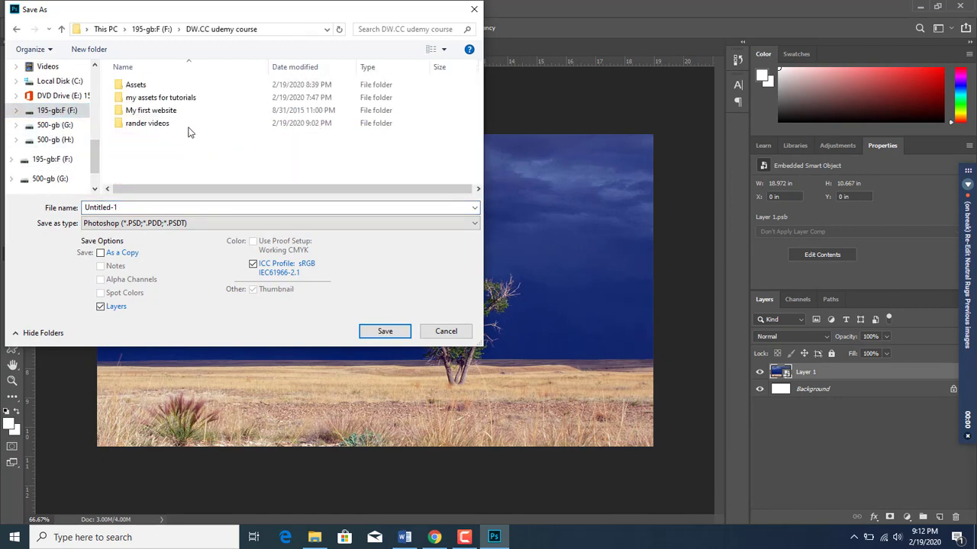
pyautogui.doubleClick(164, 90)
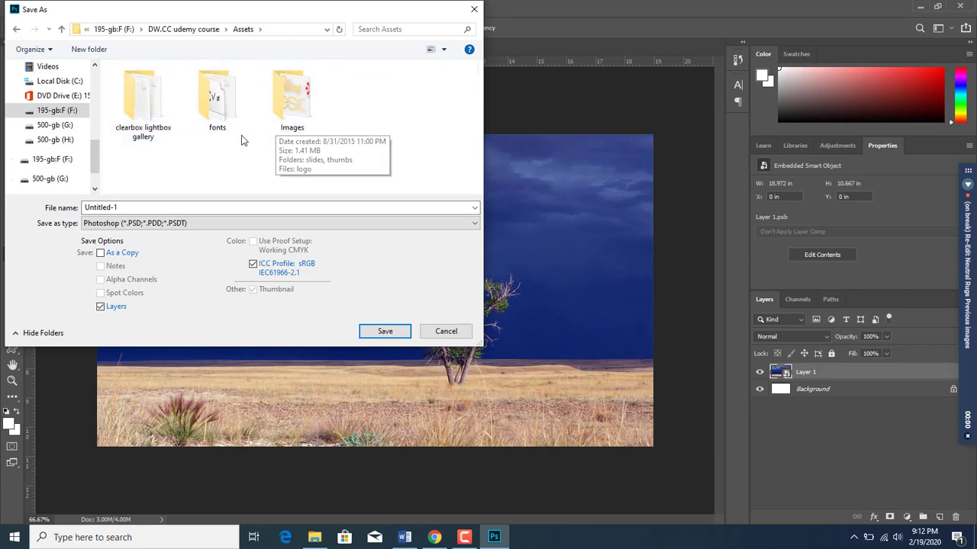
# Step: Try to save the image as a JPEG over the existing beautiful-357957_960_720 file
pyautogui.click(474, 223)
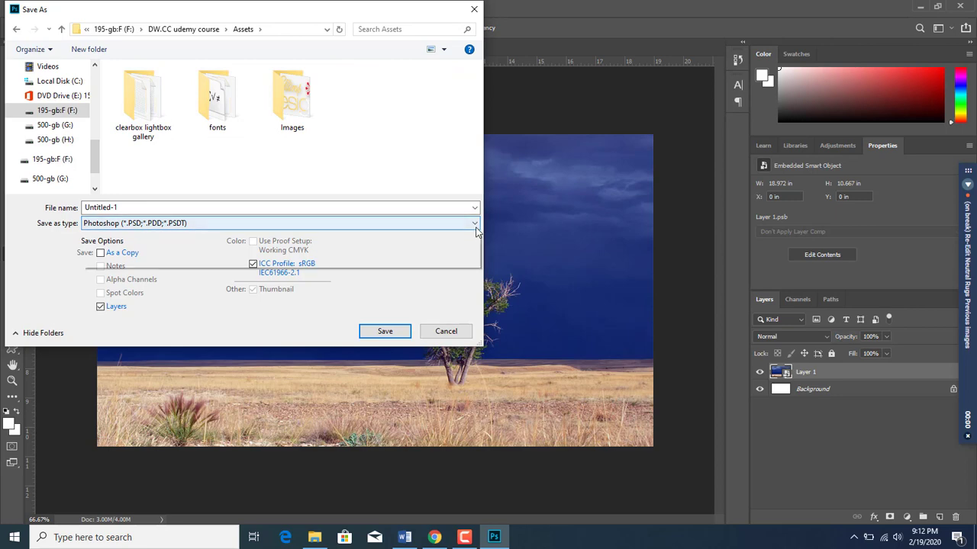
pyautogui.click(439, 319)
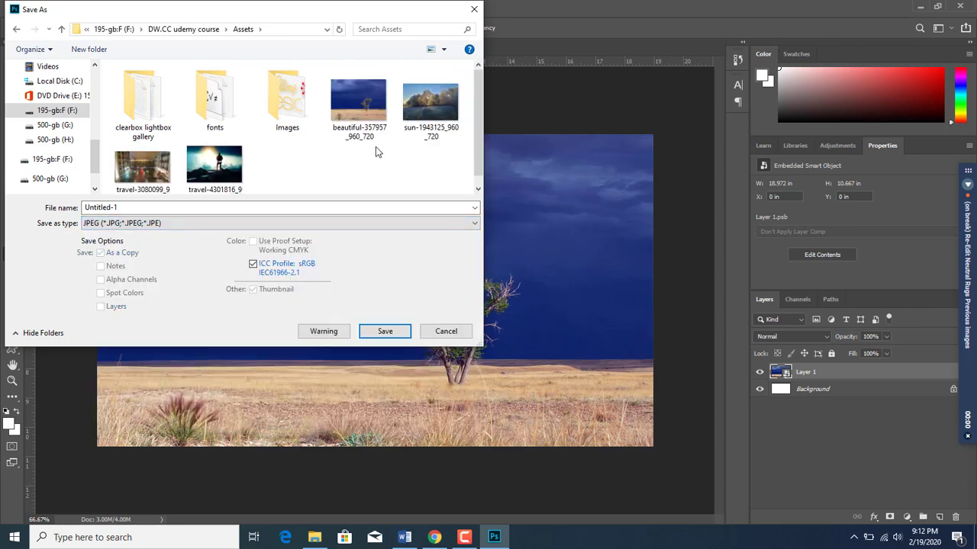
pyautogui.click(357, 112)
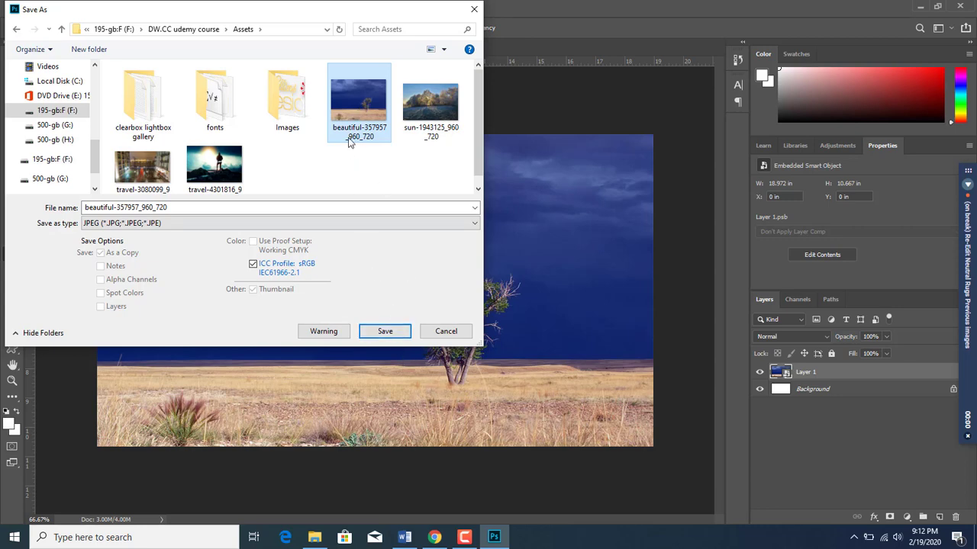
pyautogui.click(385, 332)
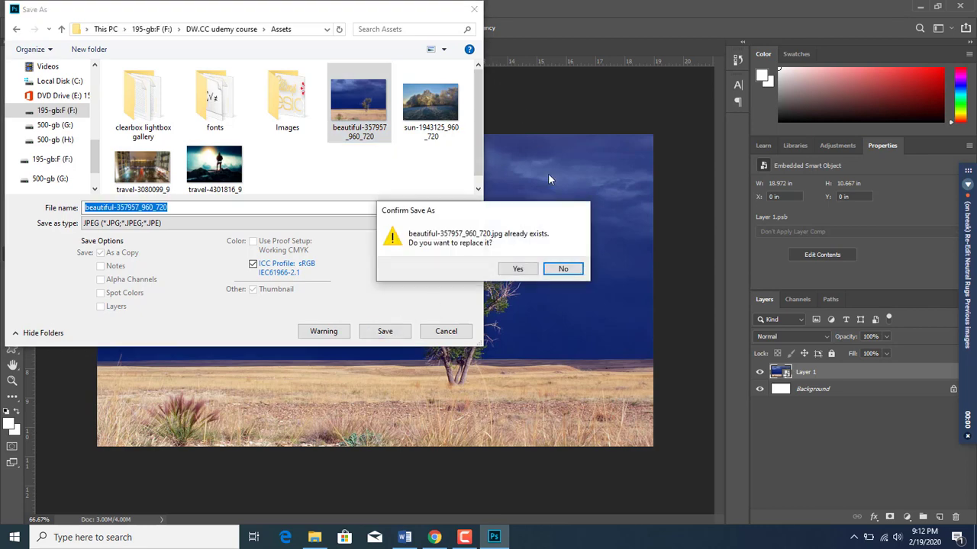
pyautogui.click(517, 270)
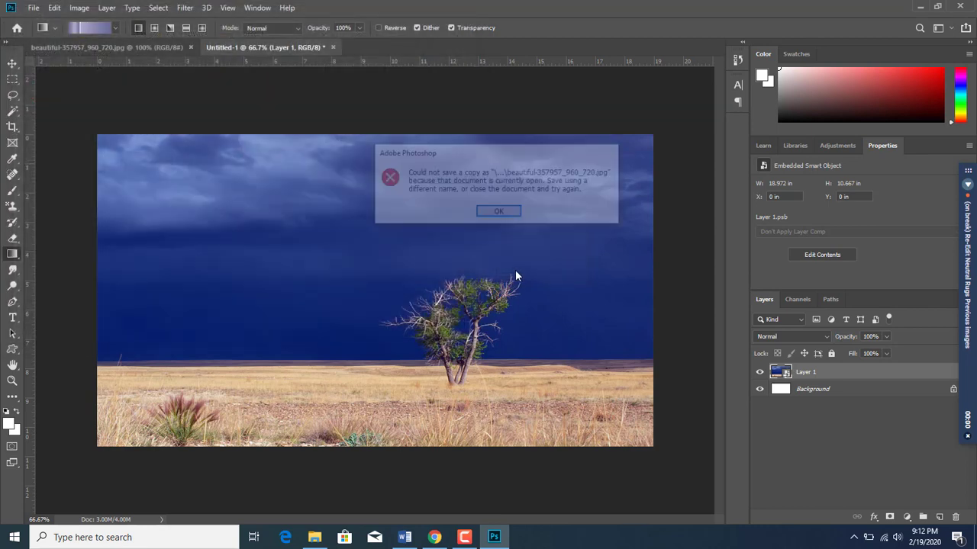
pyautogui.click(499, 215)
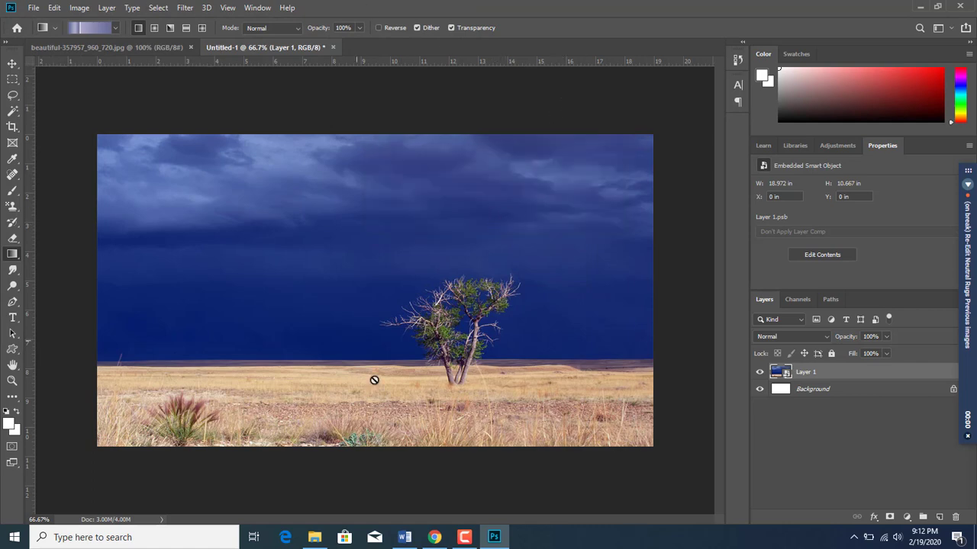
# Step: Begin saving the tree photo document in the Assets folder under the file name "home web page"
pyautogui.click(33, 7)
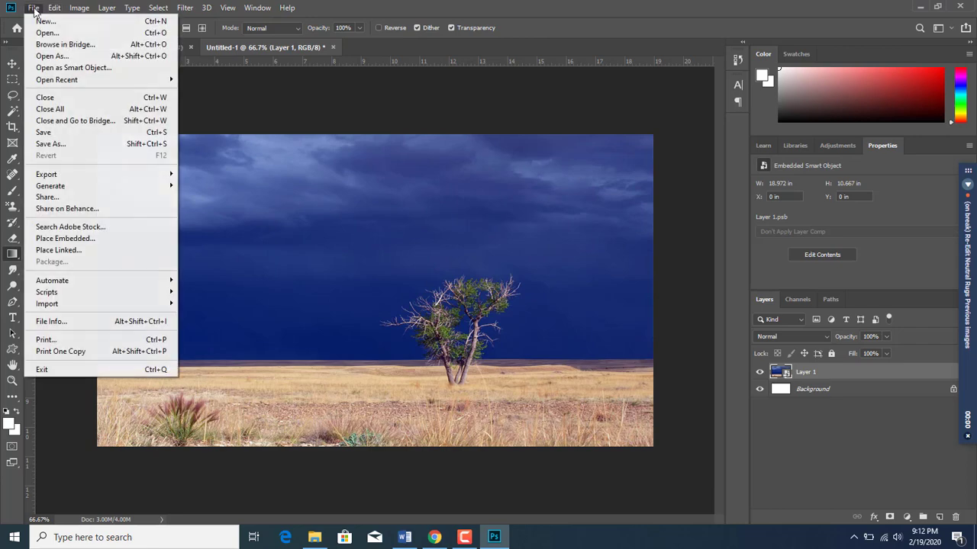
pyautogui.click(118, 145)
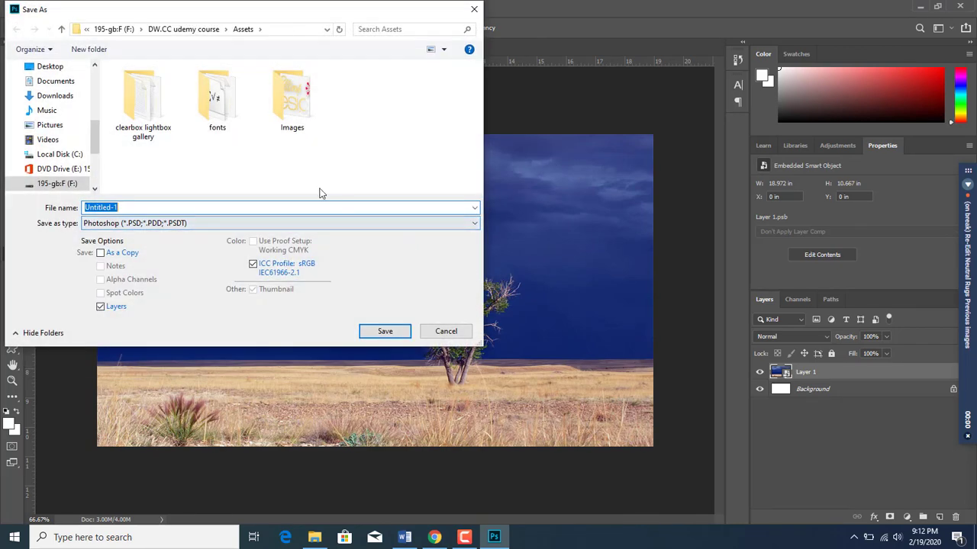
pyautogui.click(164, 208)
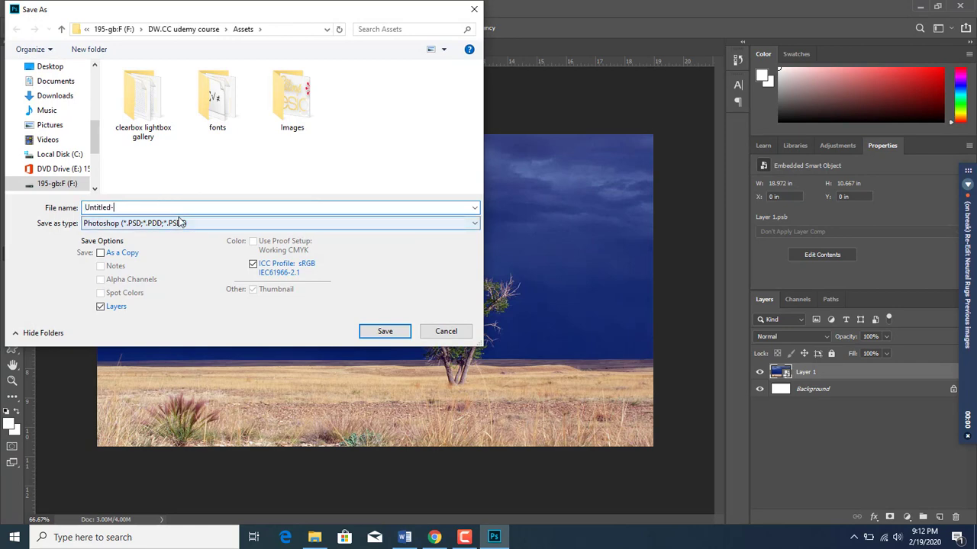
pyautogui.press('BackSpace')
pyautogui.press('BackSpace')
pyautogui.press('BackSpace')
pyautogui.press('BackSpace')
pyautogui.press('BackSpace')
pyautogui.press('BackSpace')
pyautogui.press('BackSpace')
pyautogui.press('BackSpace')
pyautogui.press('BackSpace')
pyautogui.write('hom')
# Step: Choose JPEG as the file format and save the copy at quality 12 (Maximum) with the Progressive option
pyautogui.click(473, 225)
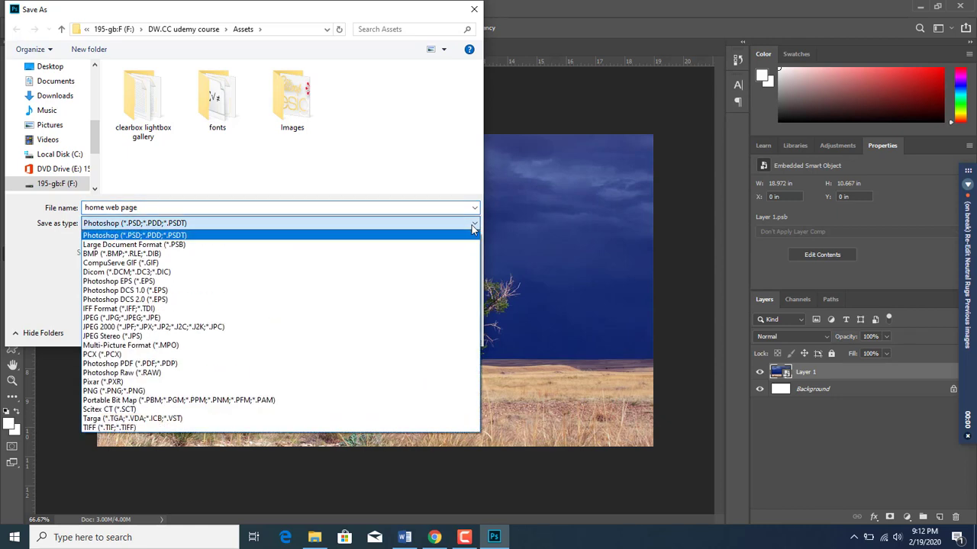
pyautogui.click(442, 321)
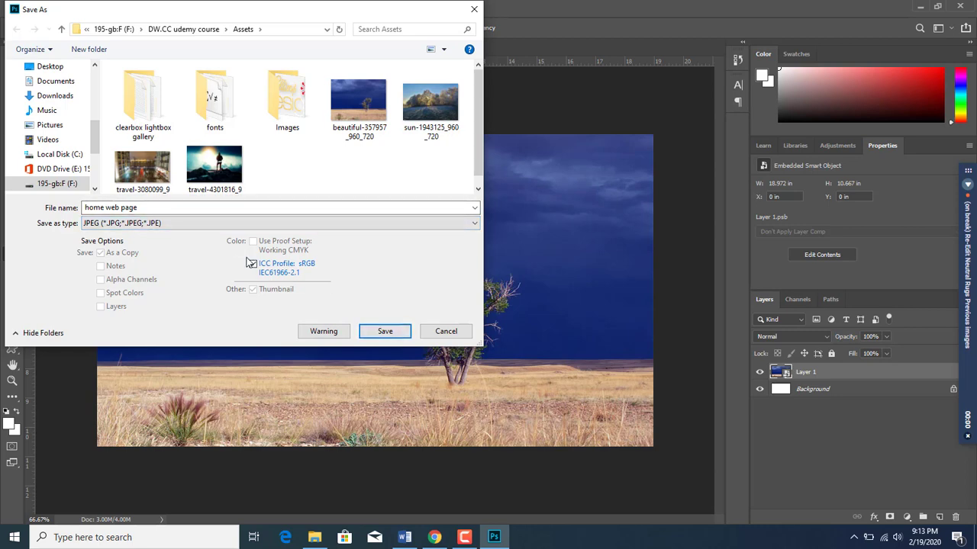
pyautogui.tripleClick(157, 206)
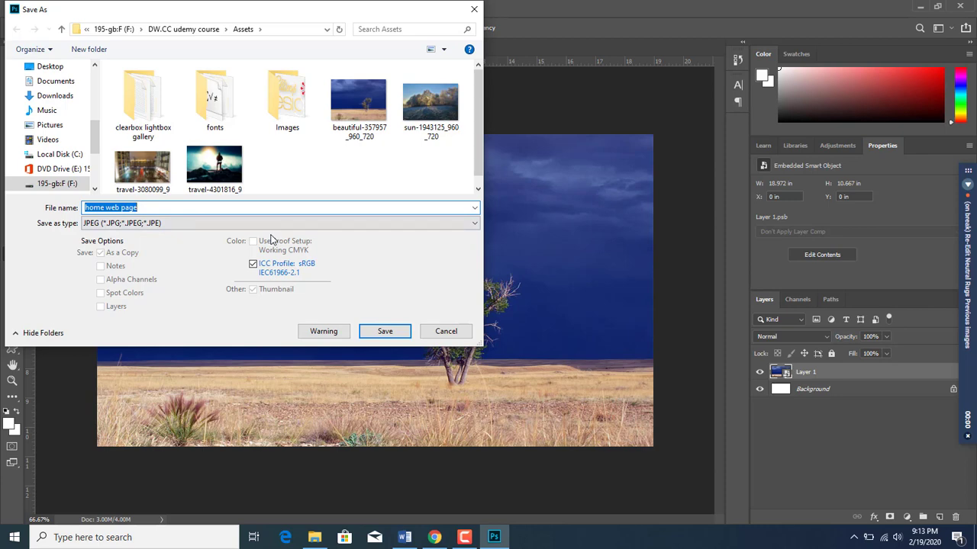
pyautogui.click(381, 332)
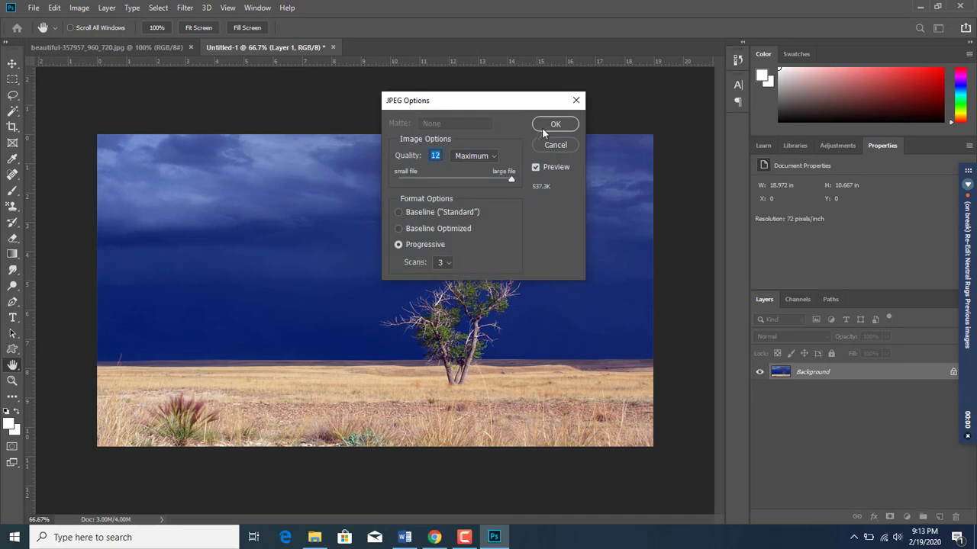
pyautogui.click(543, 128)
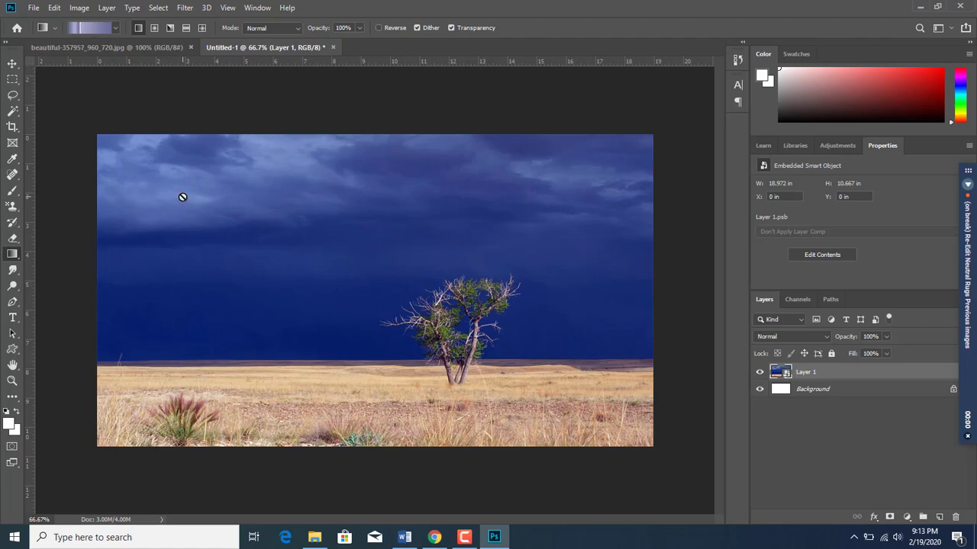
# Step: Open the sun-1943125_960_720 photo from the Assets folder and close the original beautiful-357957_960_720 document
pyautogui.click(33, 7)
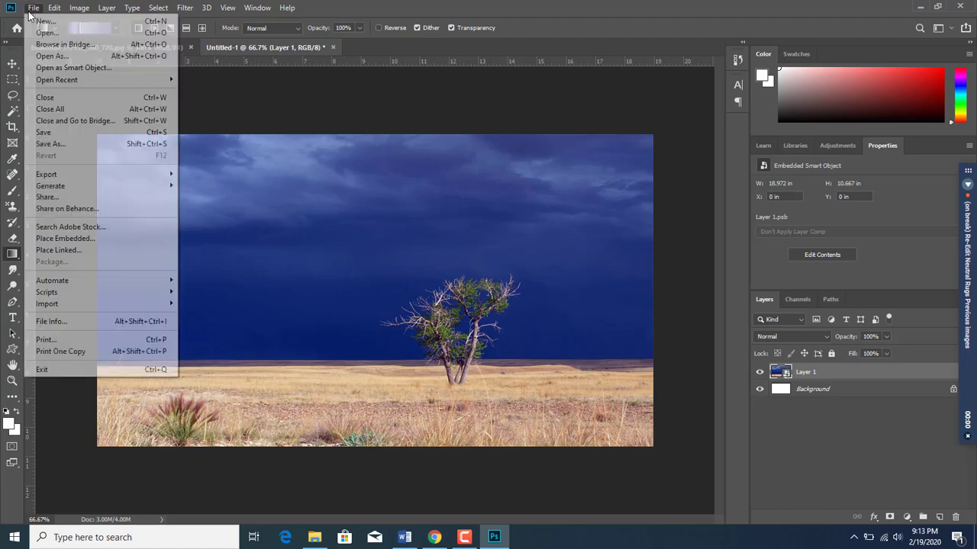
pyautogui.click(51, 34)
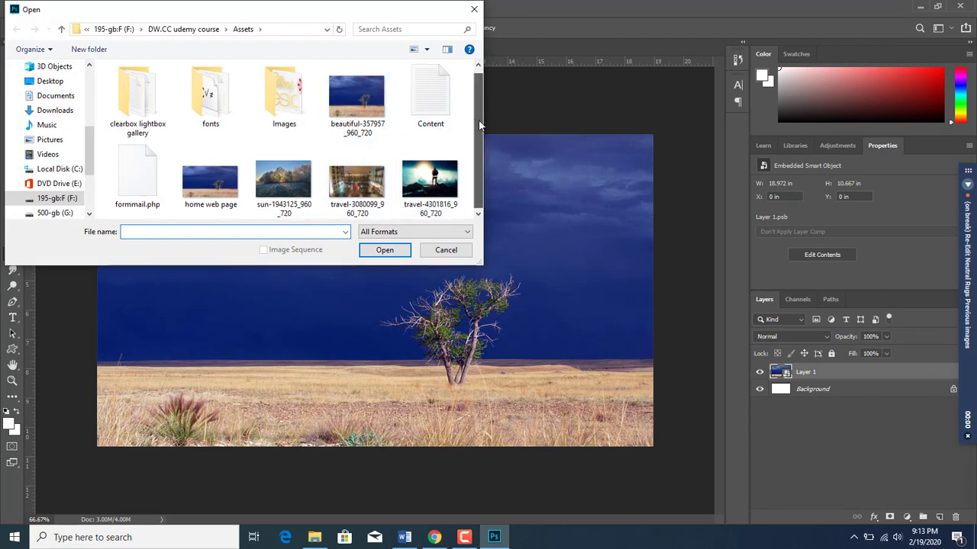
pyautogui.click(308, 194)
pyautogui.click(397, 252)
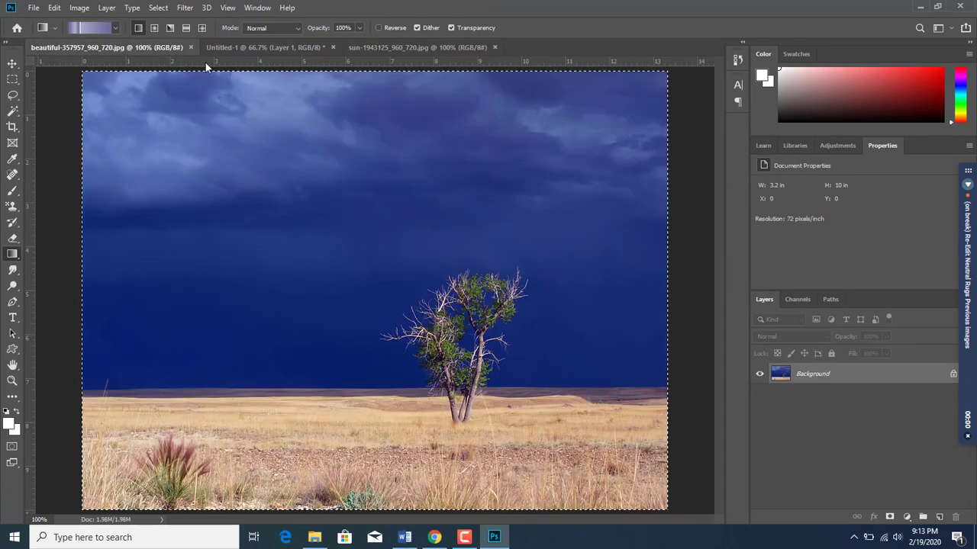
pyautogui.click(130, 46)
pyautogui.click(191, 48)
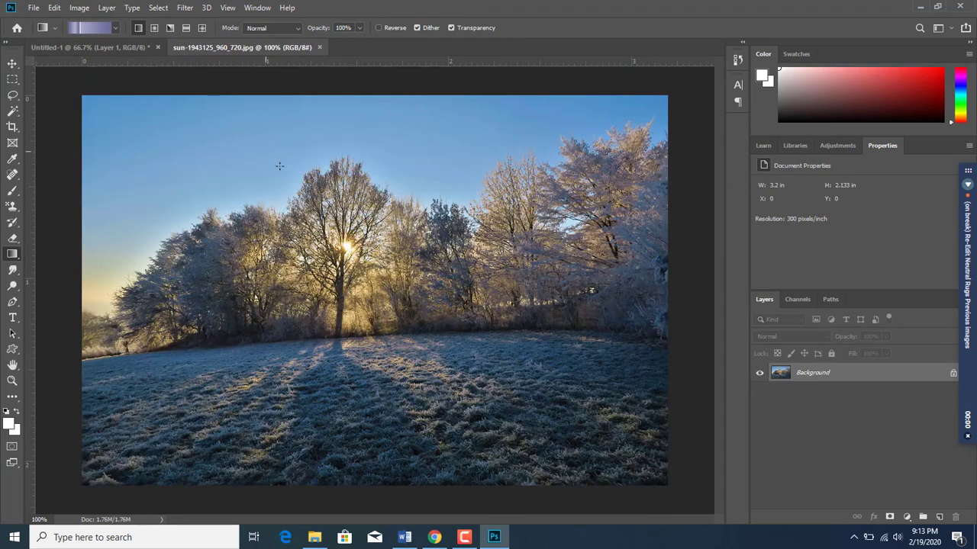
# Step: Copy the entire sun photo, hide the tree photo layer in Untitled-1, and paste the sun photo there
pyautogui.hotkey('ctrl', 'a')
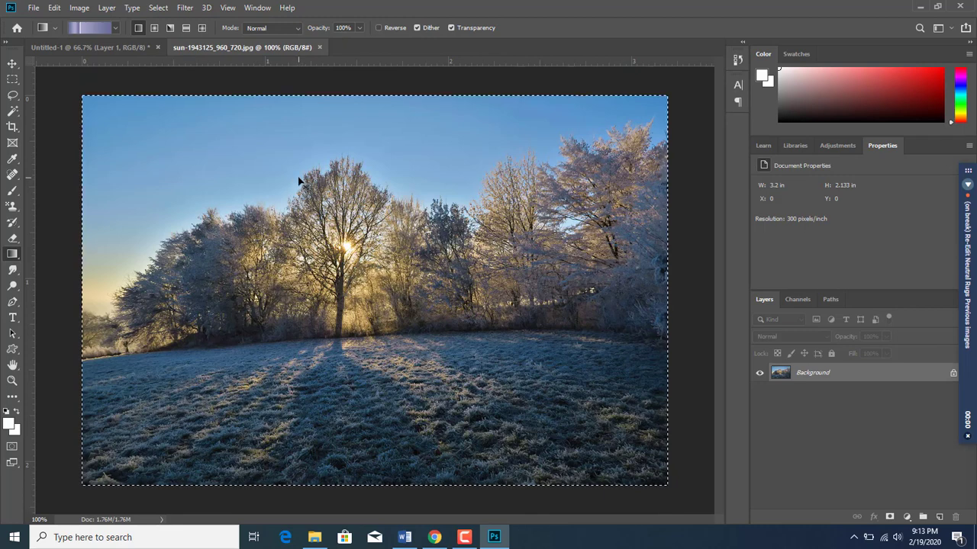
pyautogui.click(117, 46)
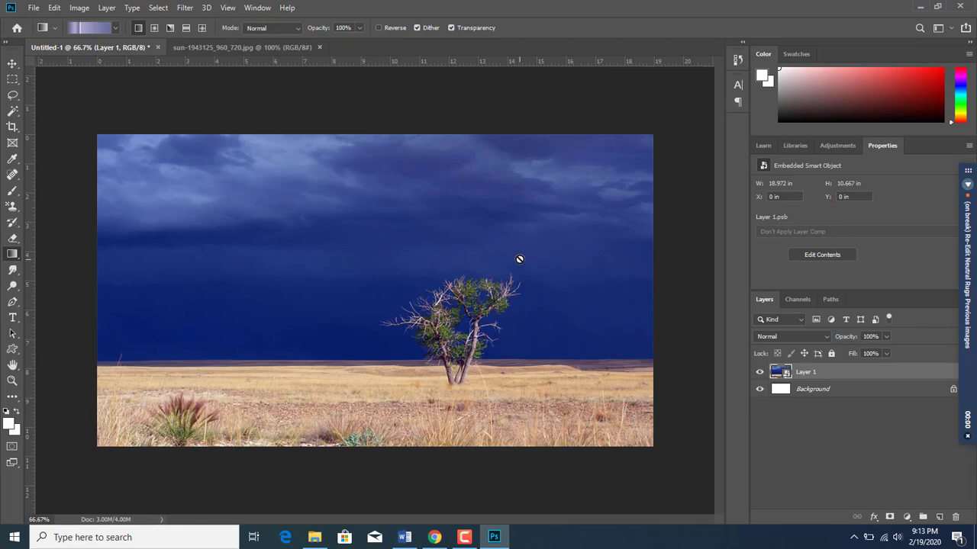
pyautogui.click(760, 374)
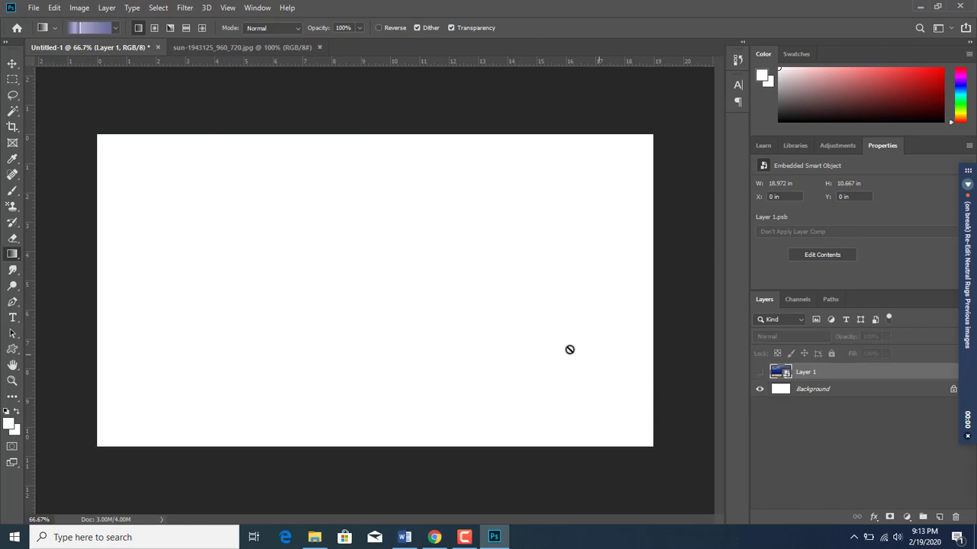
pyautogui.hotkey('ctrl', 'v')
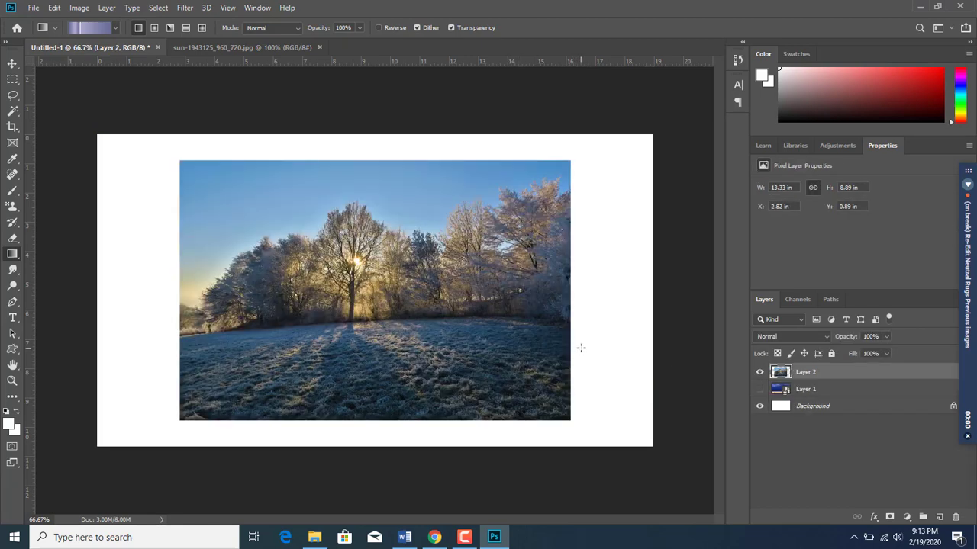
# Step: Stretch the sun photo layer to cover all four canvas edges, at 143.75% width, and apply the transform
pyautogui.hotkey('ctrl', 't')
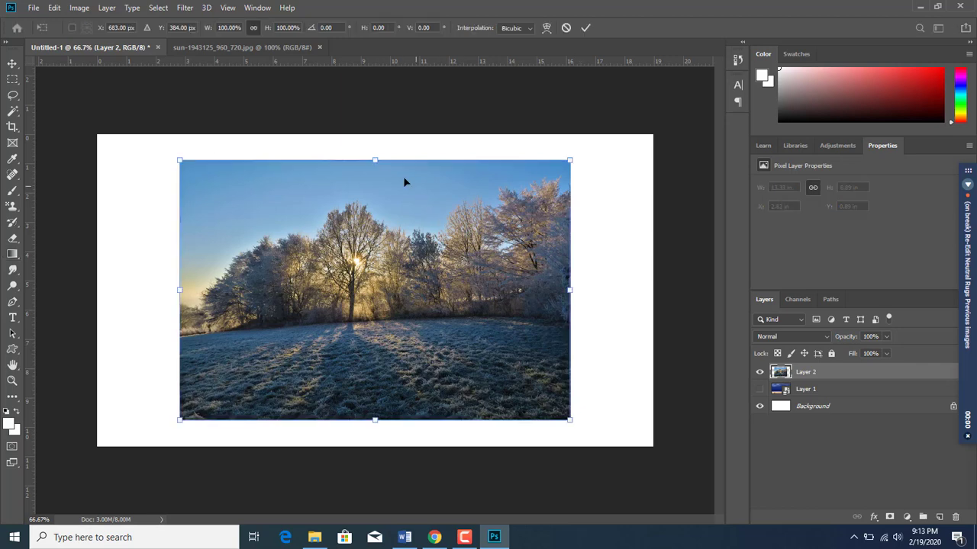
pyautogui.moveTo(376, 149); pyautogui.dragTo(375, 135)
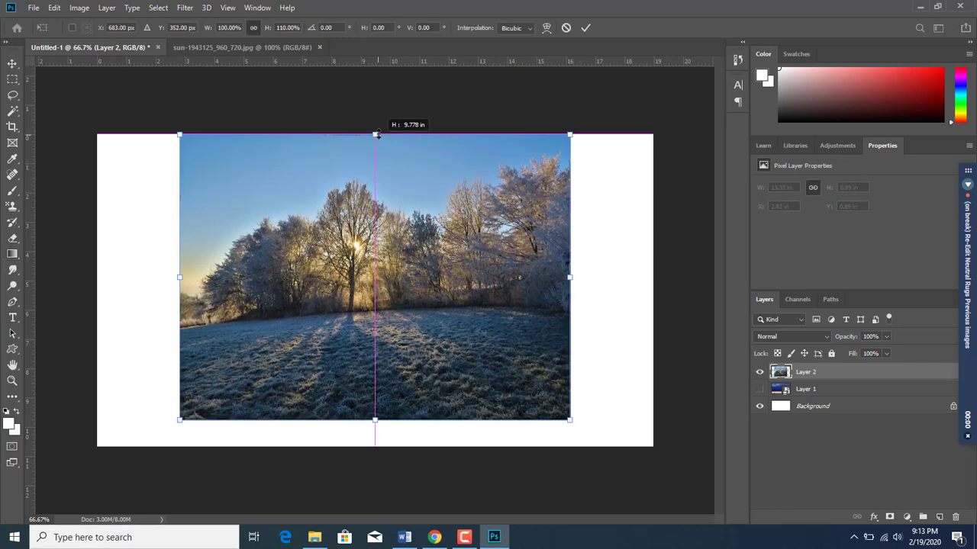
pyautogui.moveTo(178, 277); pyautogui.dragTo(97, 272)
pyautogui.moveTo(332, 422); pyautogui.dragTo(334, 453)
pyautogui.moveTo(570, 298); pyautogui.dragTo(658, 296)
pyautogui.press('Return')
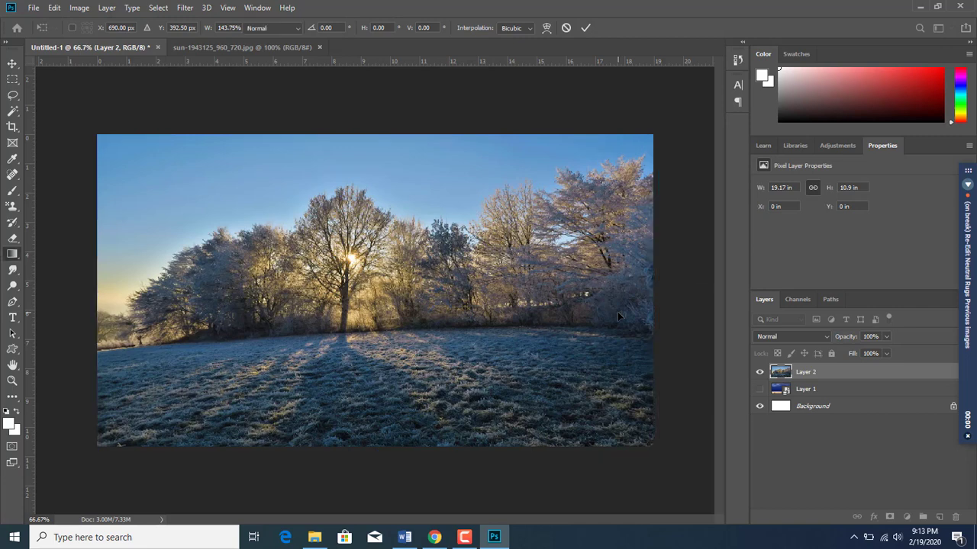
pyautogui.press('g')
# Step: Save the sun photo as a JPEG named "web second image" in the Assets folder, at quality 12 (Maximum) with the Progressive option
pyautogui.click(32, 9)
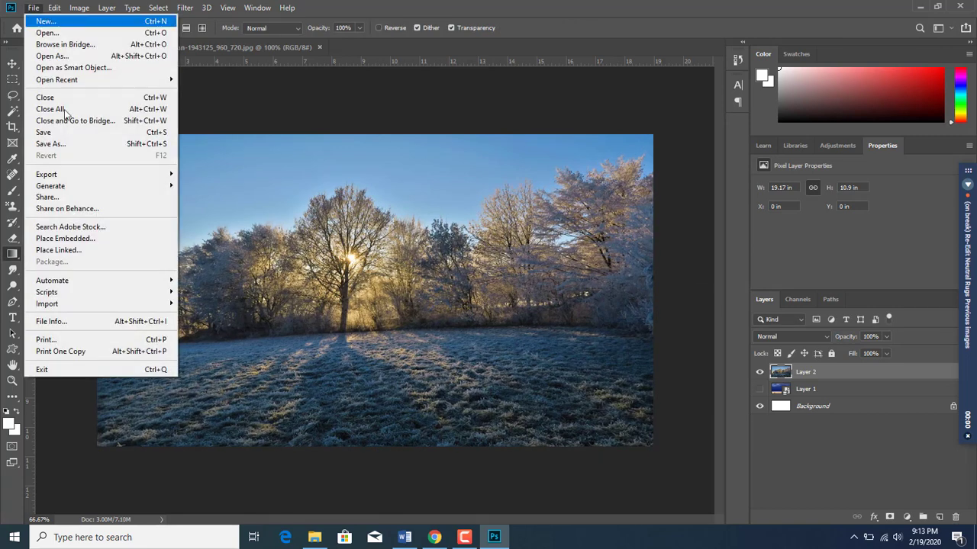
pyautogui.click(88, 144)
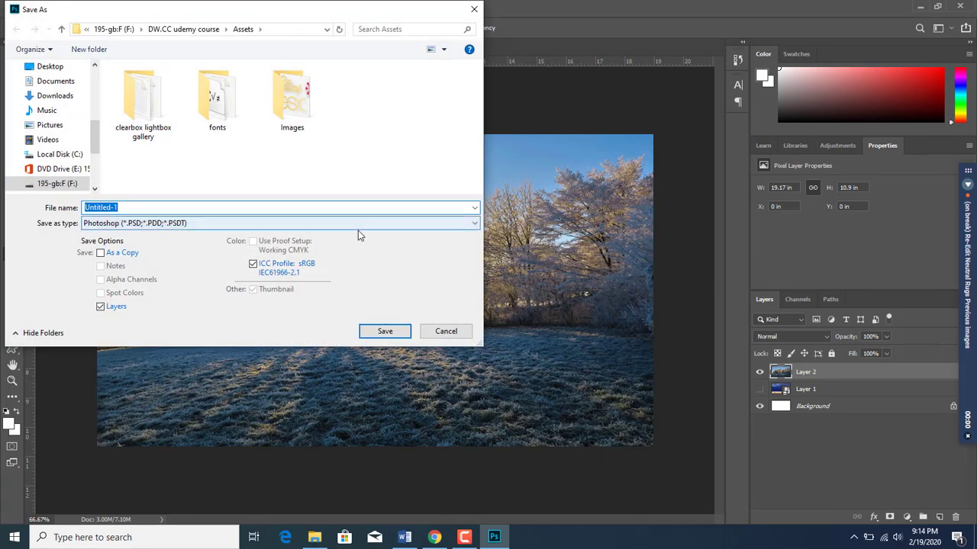
pyautogui.click(473, 224)
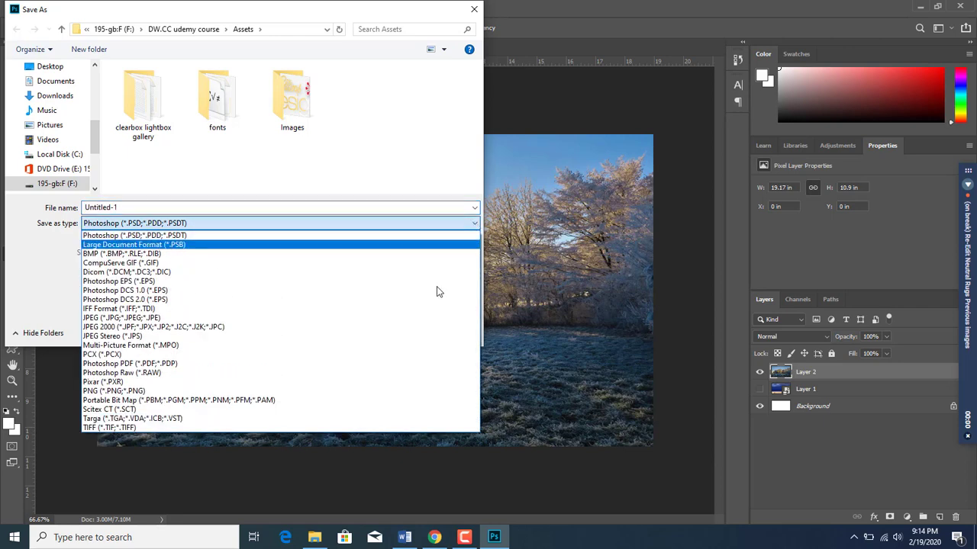
pyautogui.click(427, 321)
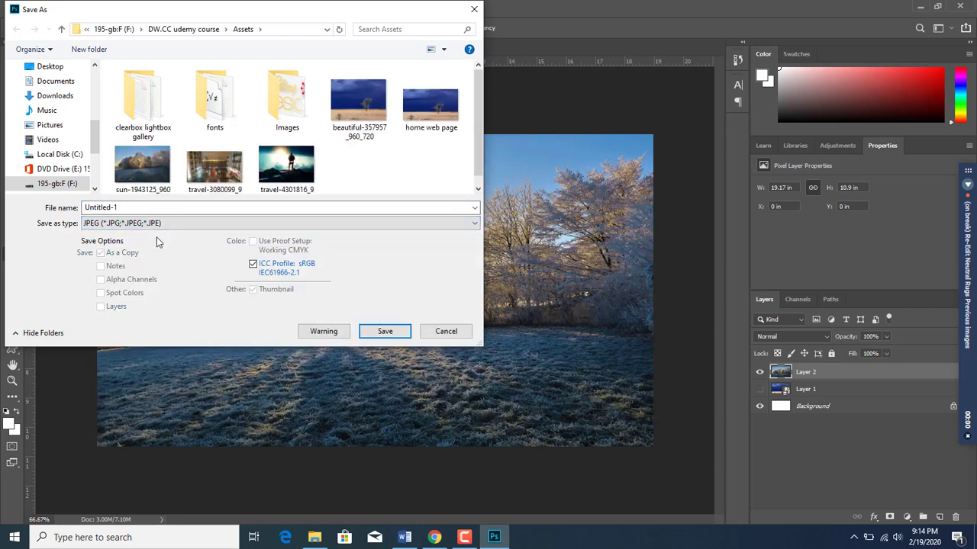
pyautogui.doubleClick(132, 208)
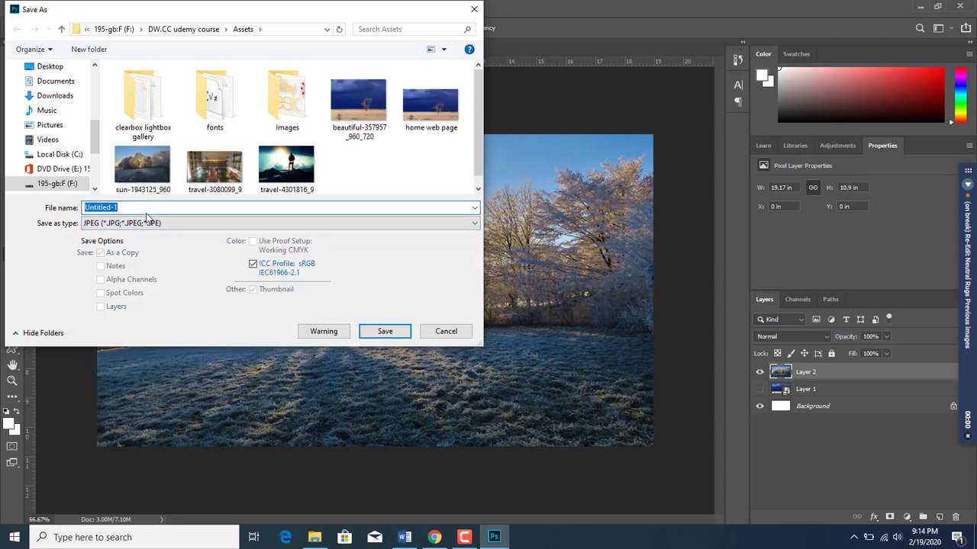
pyautogui.press('BackSpace')
pyautogui.write('web secondim age')
pyautogui.click(396, 334)
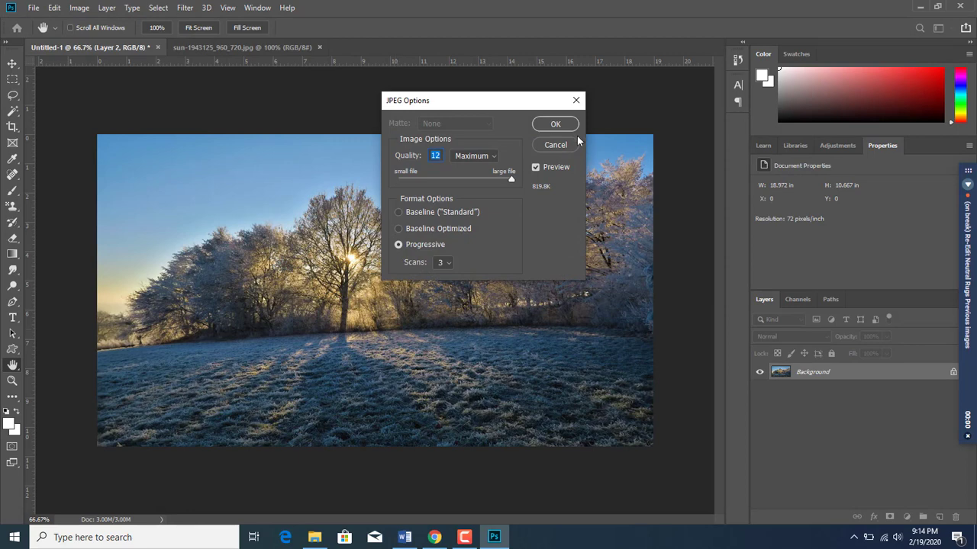
pyautogui.click(557, 124)
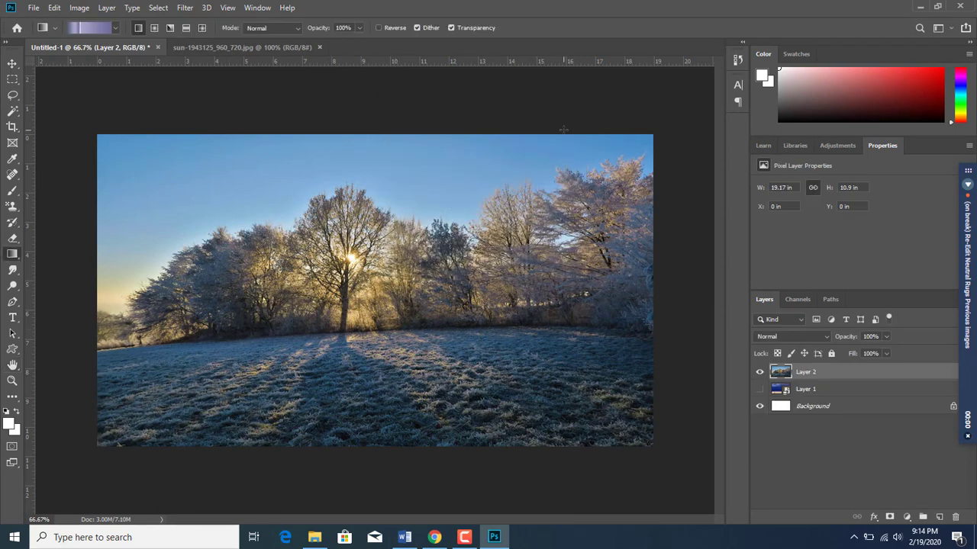